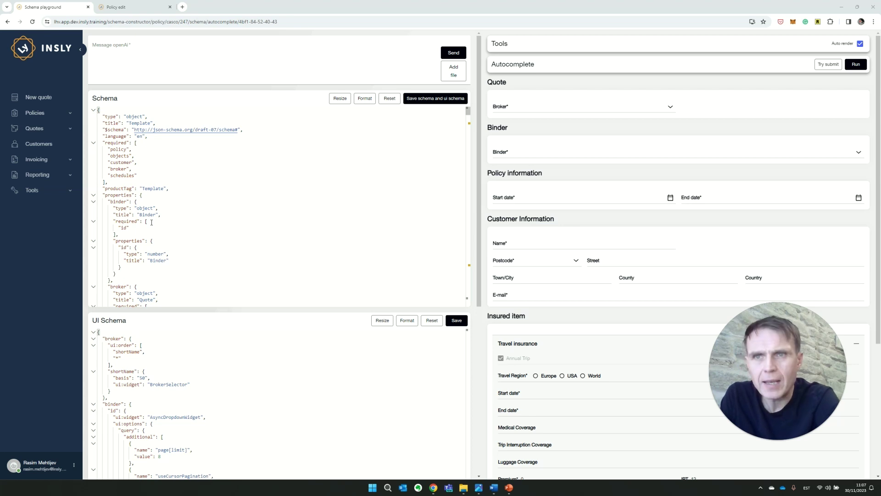
{"action": "left_click", "coordinate": [142, 221]}
{"action": "left_click", "coordinate": [116, 48]}
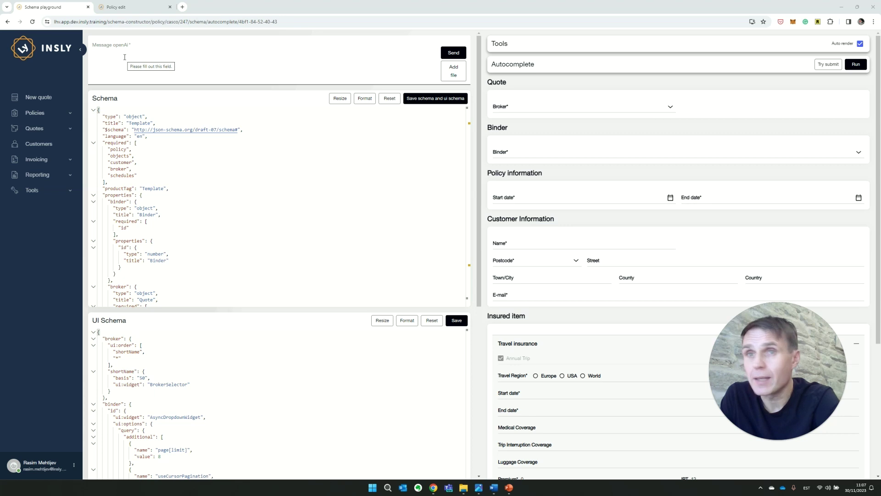
{"action": "left_click", "coordinate": [168, 61]}
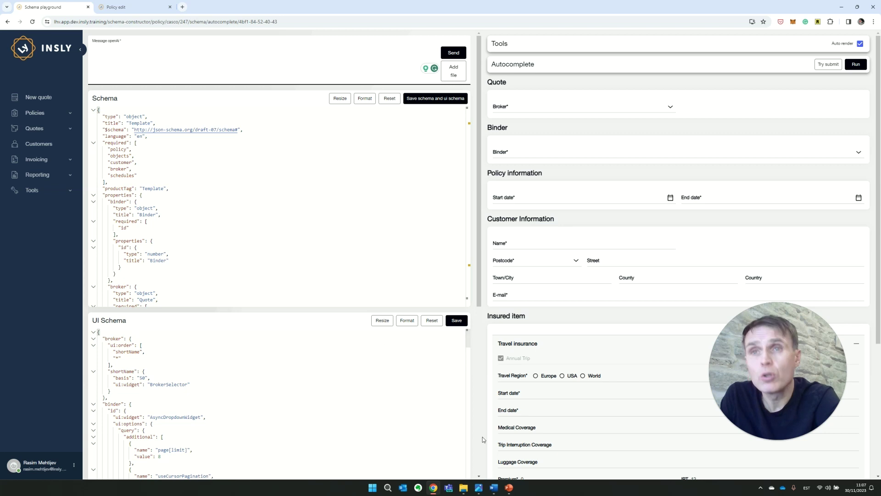
{"action": "mouse_move", "coordinate": [494, 487]}
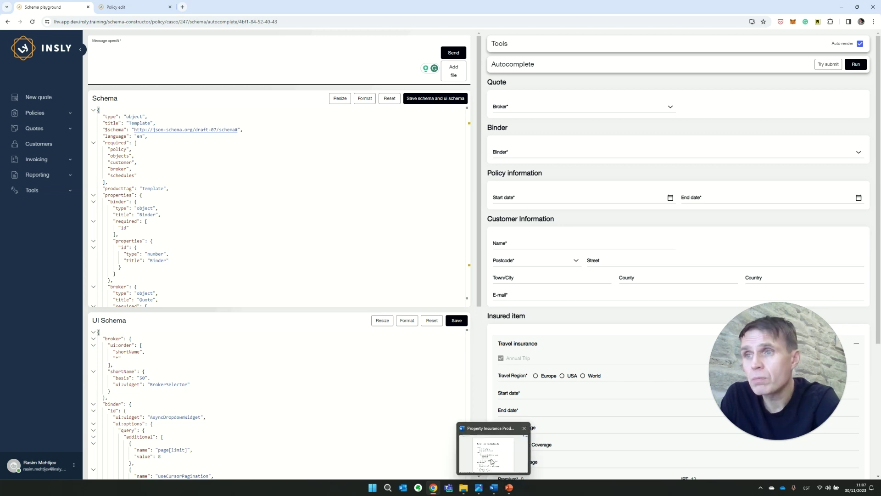
- Copy the full Property Insurance description from Word and switch back to the Insly schema playground
{"action": "left_click", "coordinate": [491, 455]}
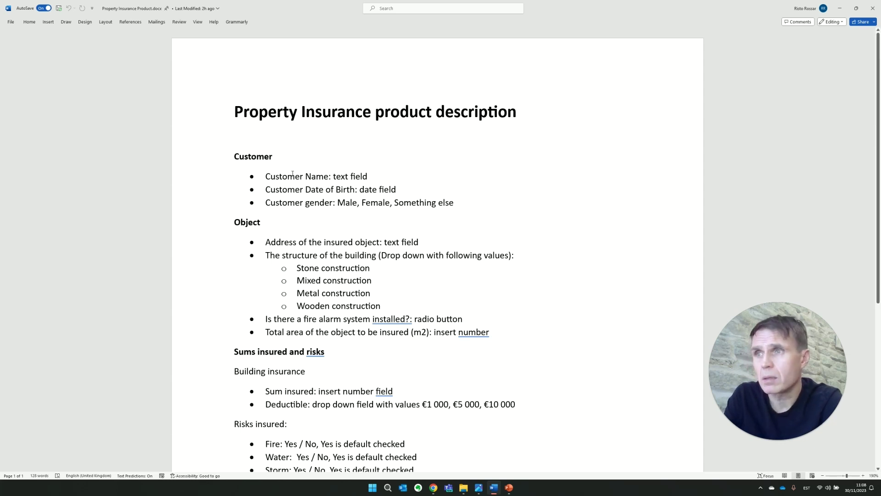
{"action": "scroll", "coordinate": [292, 173], "scroll_direction": "down", "scroll_amount": 2}
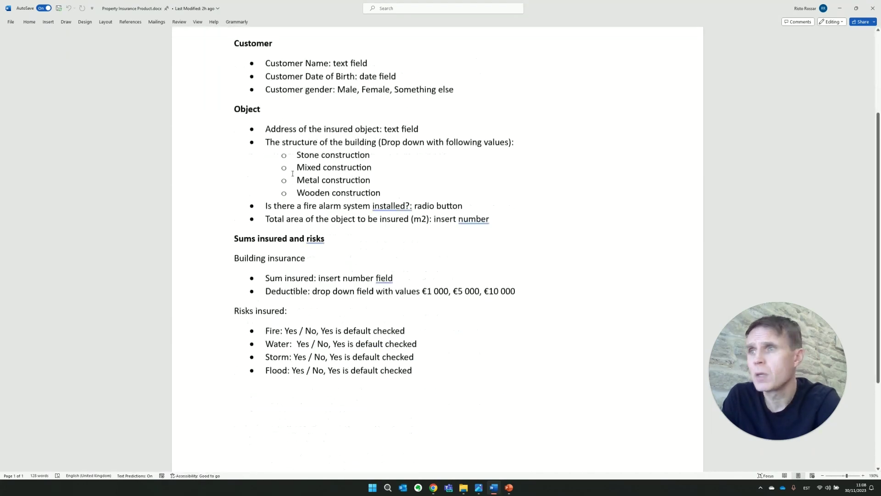
{"action": "scroll", "coordinate": [292, 174], "scroll_direction": "up", "scroll_amount": 2}
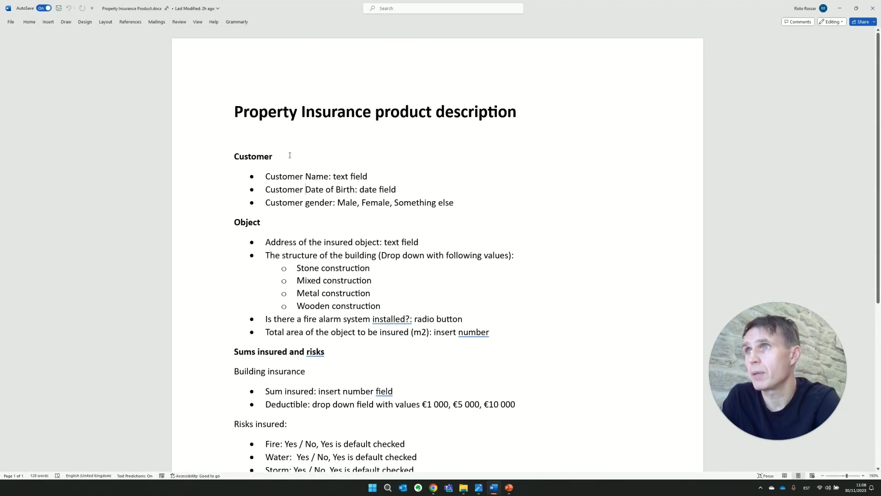
{"action": "key", "text": "ctrl+a"}
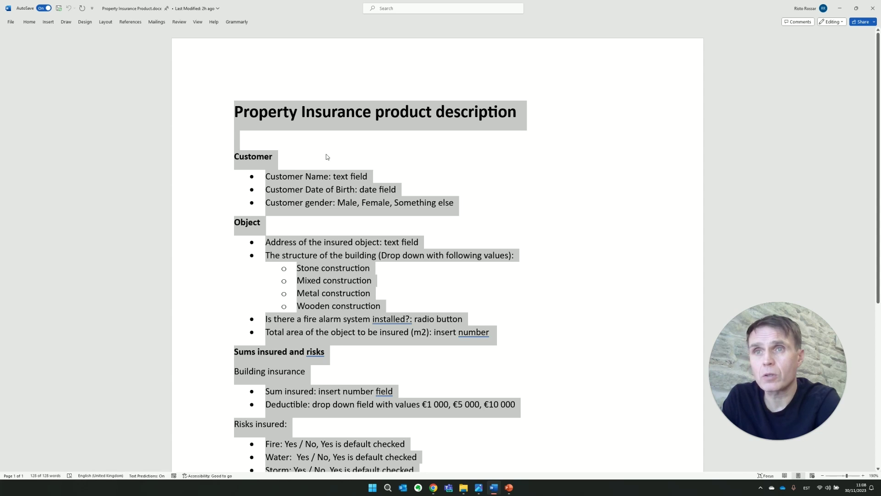
{"action": "key", "text": "alt+Tab"}
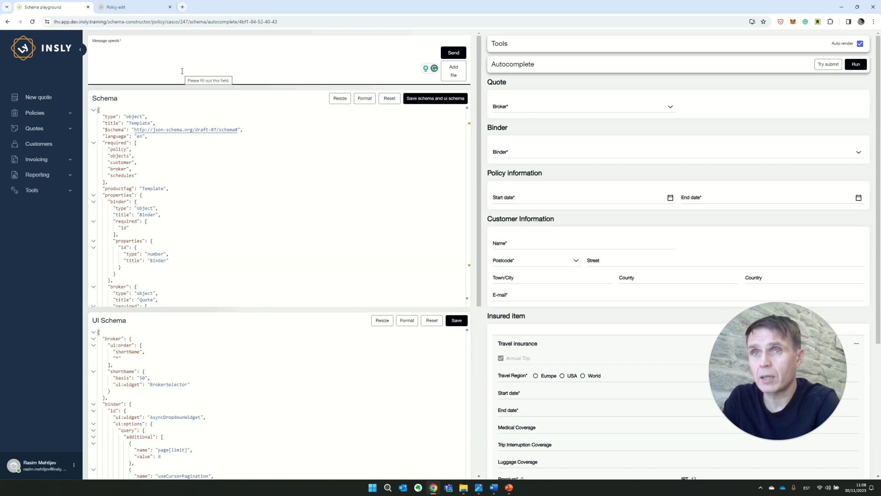
{"action": "type", "text": "De"}
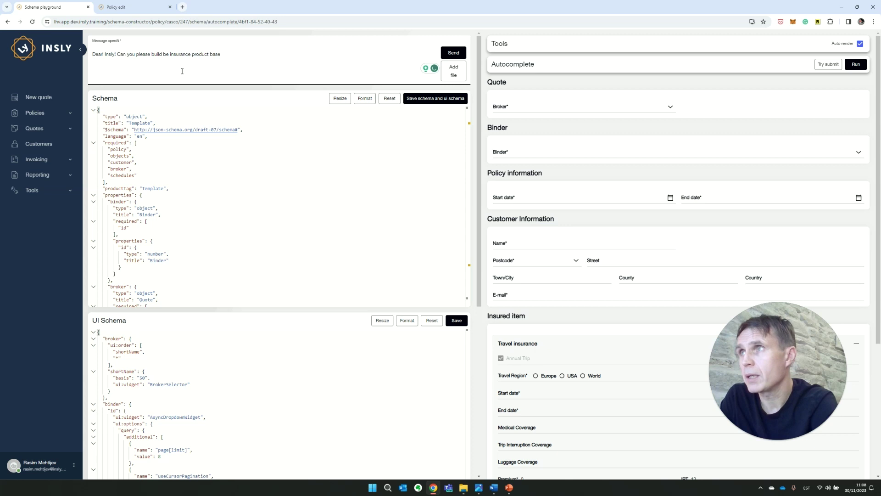
{"action": "type", "text": "is spec"}
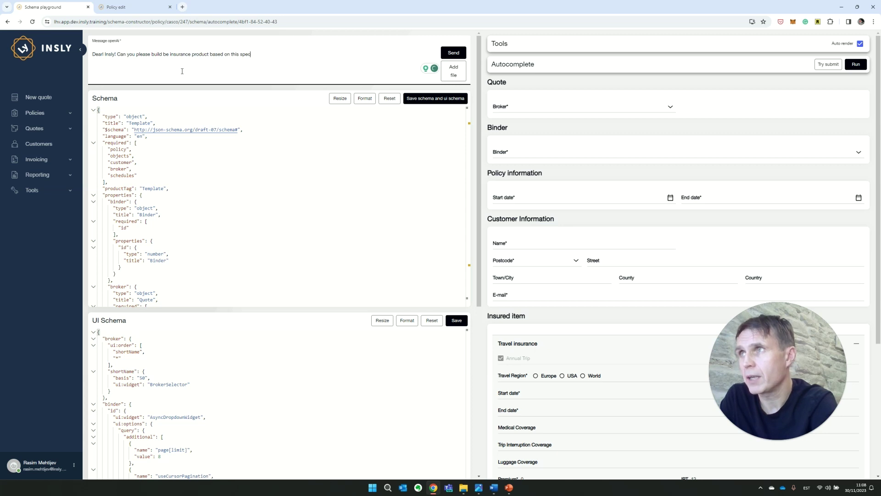
{"action": "type", "text": ":"}
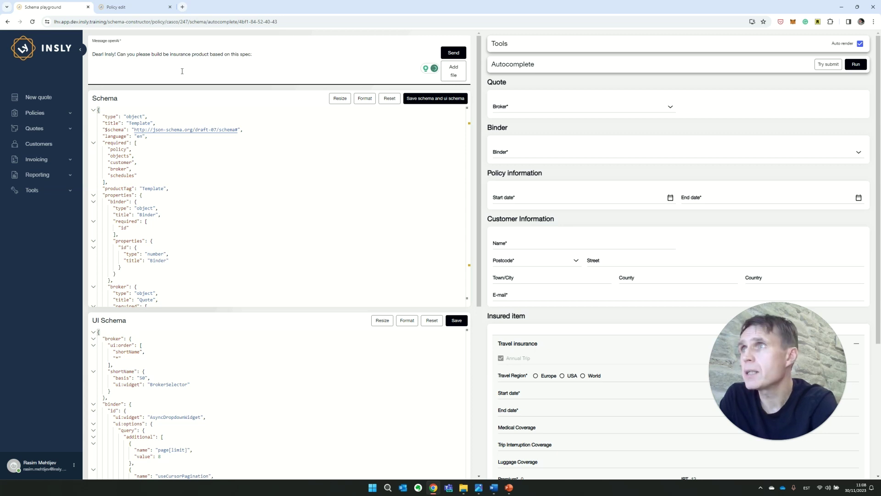
- Paste the property insurance spec under the build-a-product request and send it to the AI
{"action": "key", "text": "ctrl+v"}
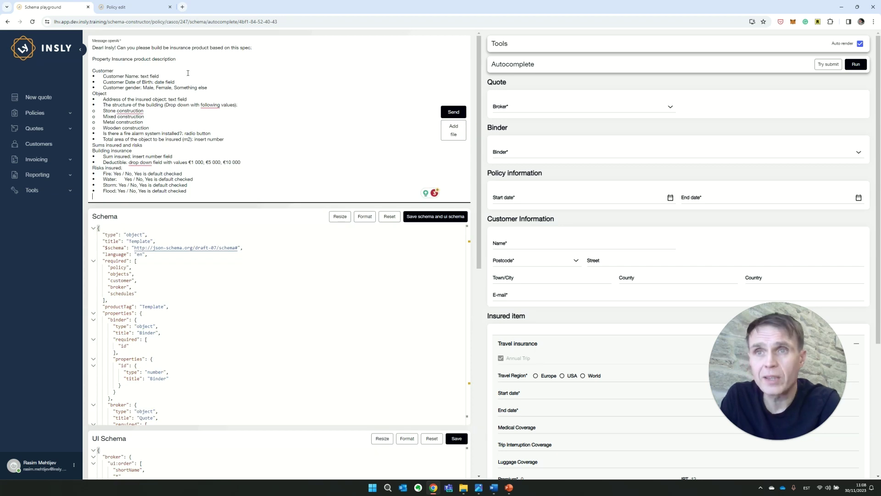
{"action": "double_click", "coordinate": [142, 48]}
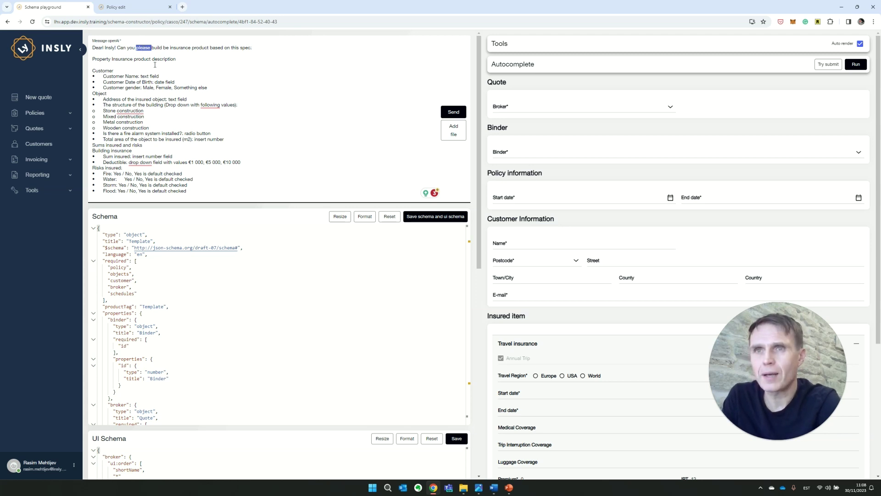
{"action": "left_click", "coordinate": [156, 69]}
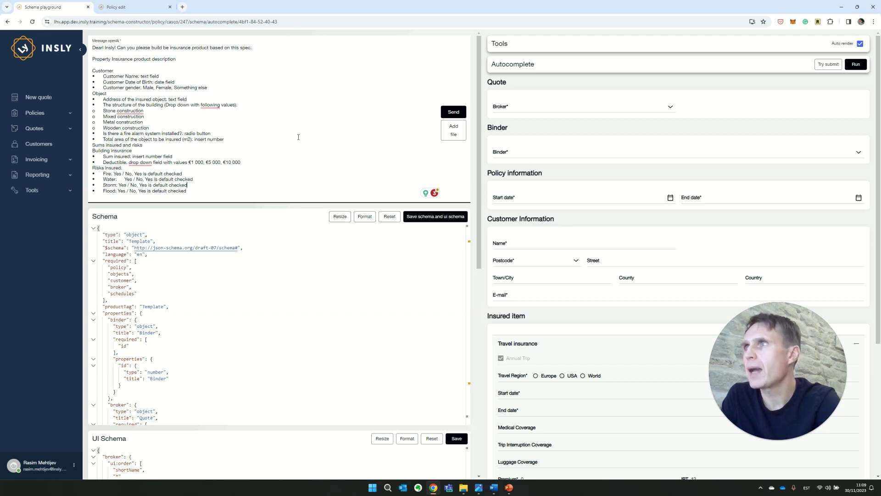
{"action": "left_click", "coordinate": [459, 115]}
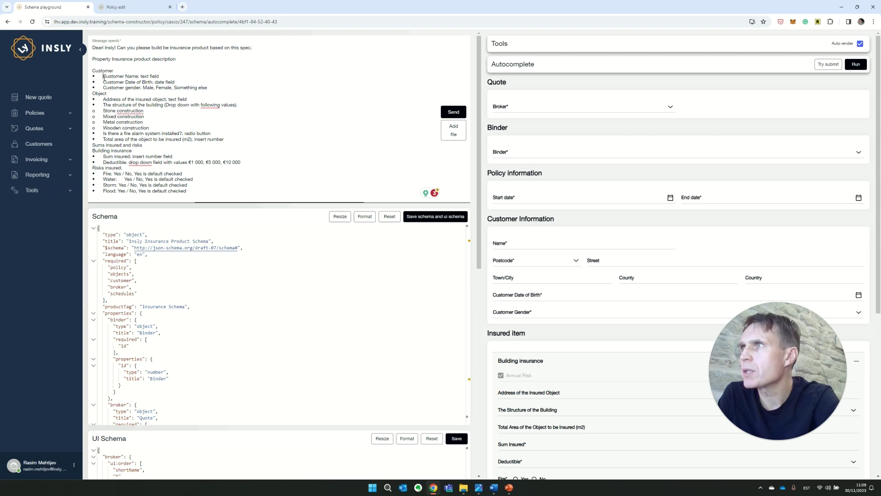
- Compare the spec's customer and building sections with the generated form, then select the old request
{"action": "left_click_drag", "start_coordinate": [103, 76], "coordinate": [151, 163]}
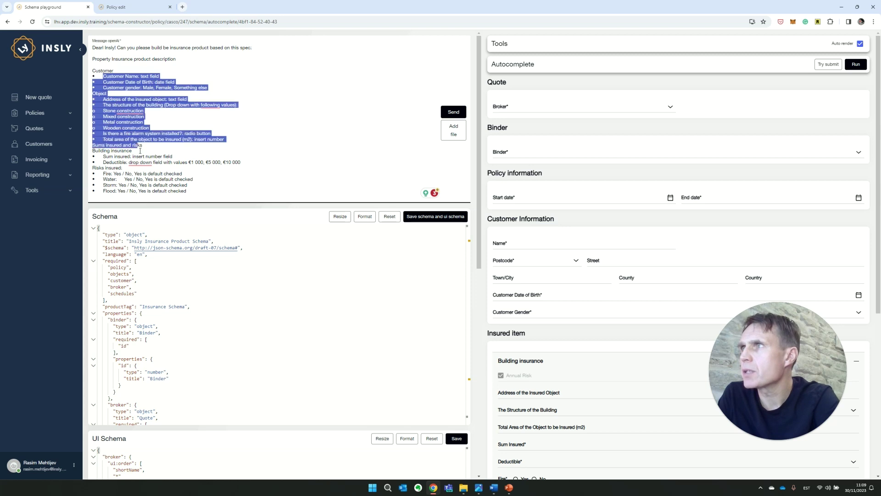
{"action": "left_click", "coordinate": [561, 177]}
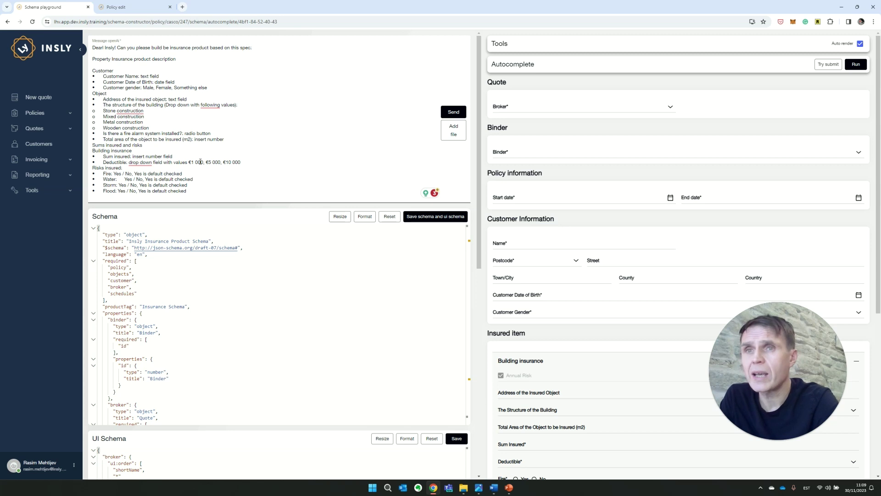
{"action": "key", "text": "ctrl+a"}
- Send a request for a Yes/No fire alarm question after the pasted 'The Structure of the Building' label
{"action": "key", "text": "BackSpace"}
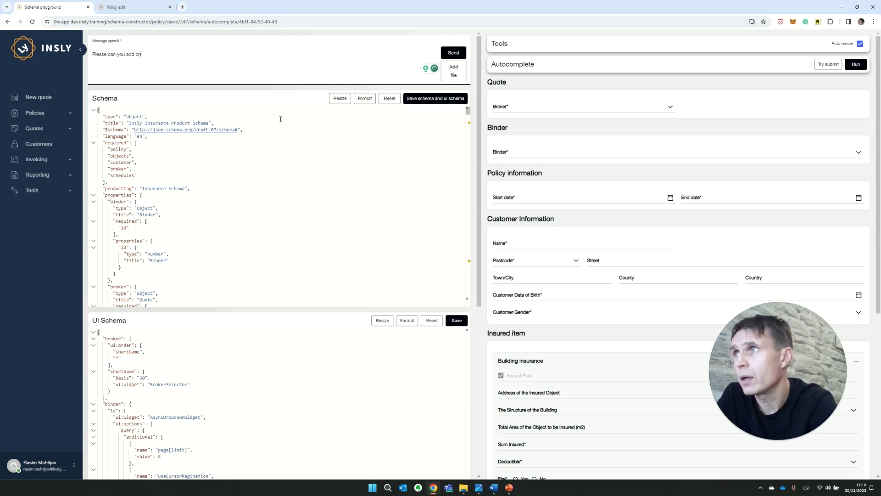
{"action": "type", "text": "more ques"}
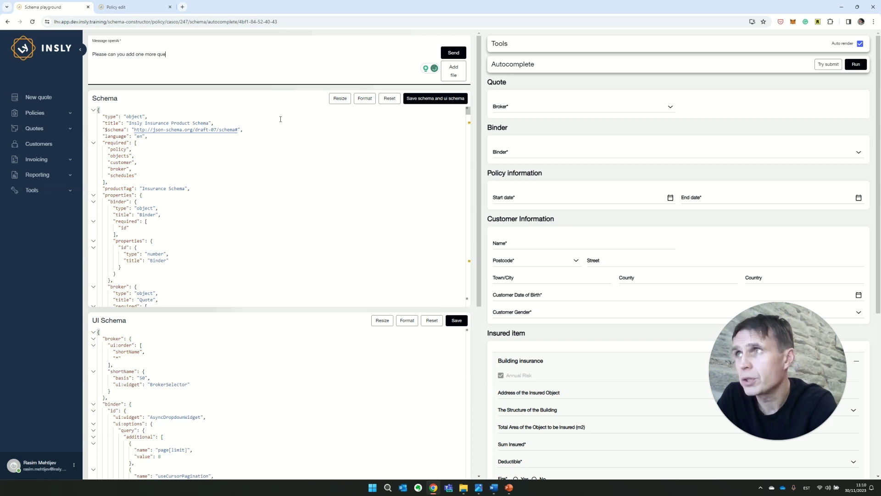
{"action": "type", "text": "tion \""}
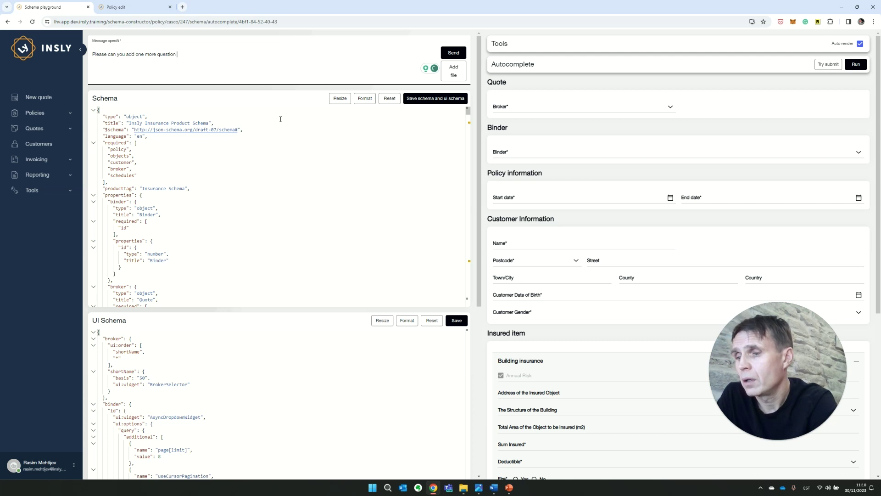
{"action": "type", "text": "Is there a fi"}
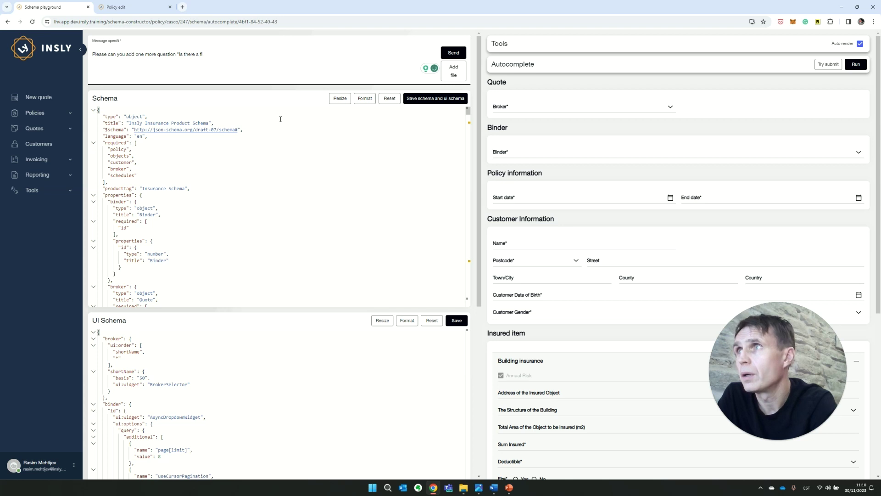
{"action": "type", "text": "re alarm sys"}
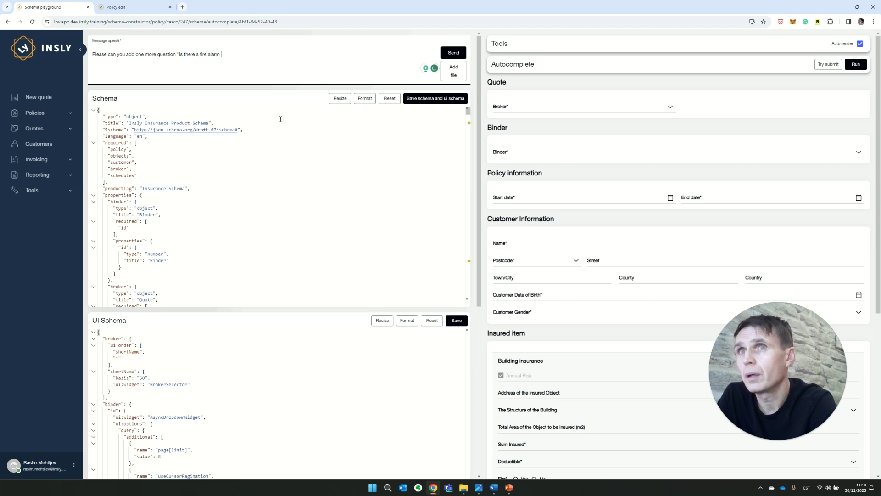
{"action": "type", "text": "tem i"}
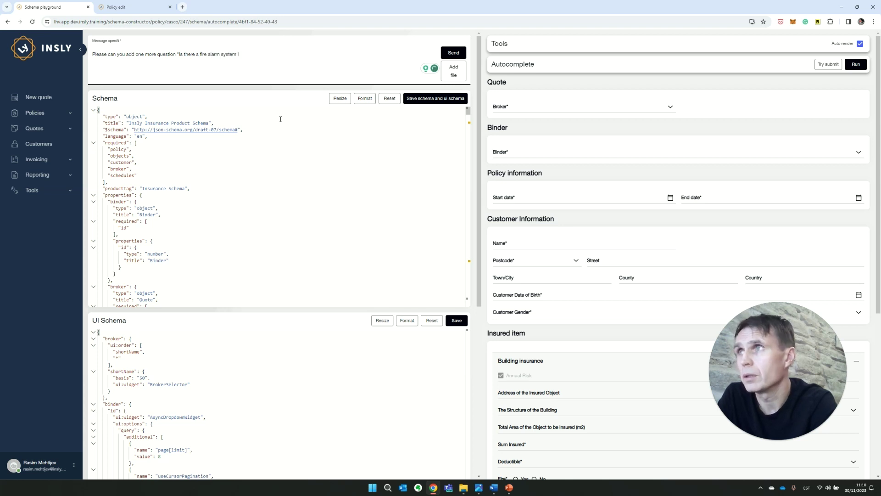
{"action": "type", "text": "nstalled?\" ("}
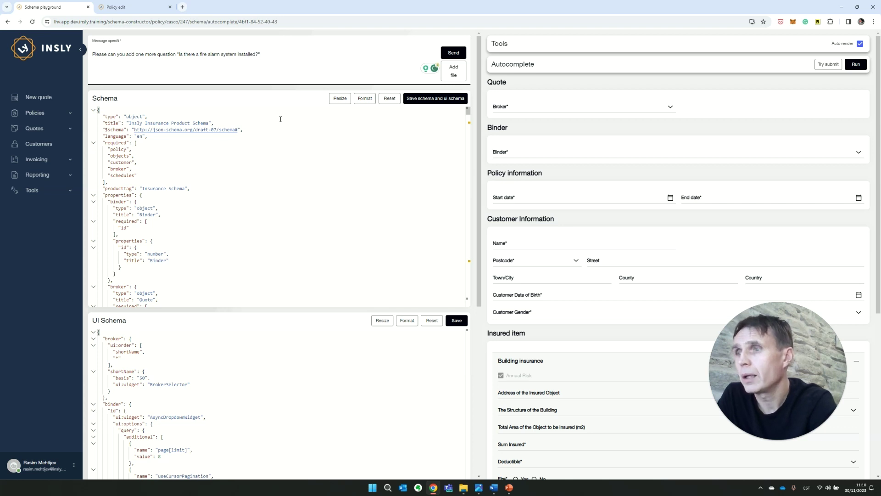
{"action": "type", "text": "Ye"}
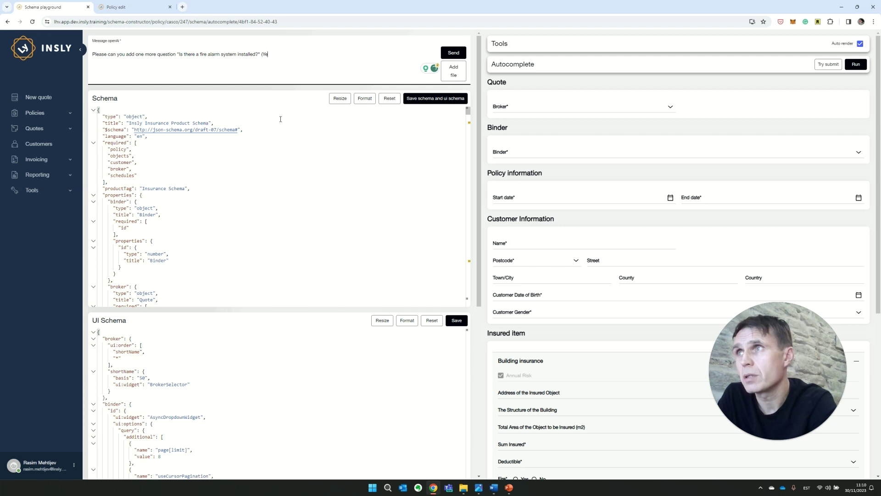
{"action": "type", "text": "s/No)"}
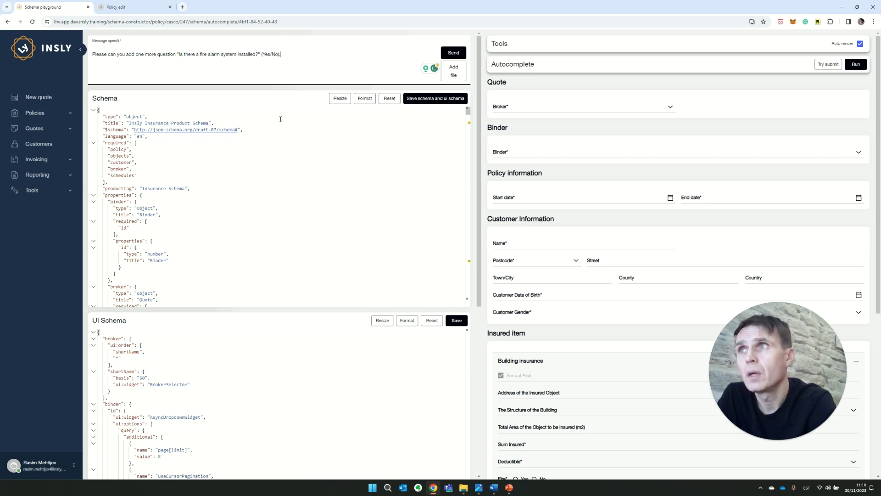
{"action": "type", "text": "."}
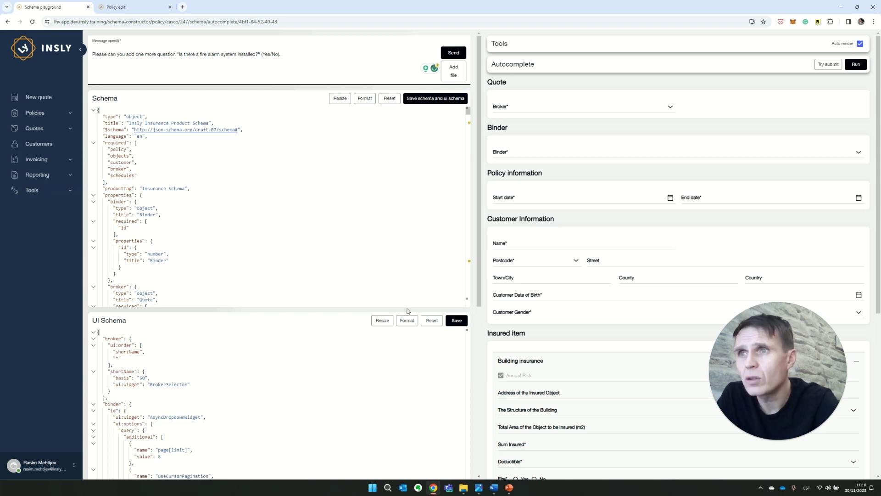
{"action": "left_click", "coordinate": [499, 411]}
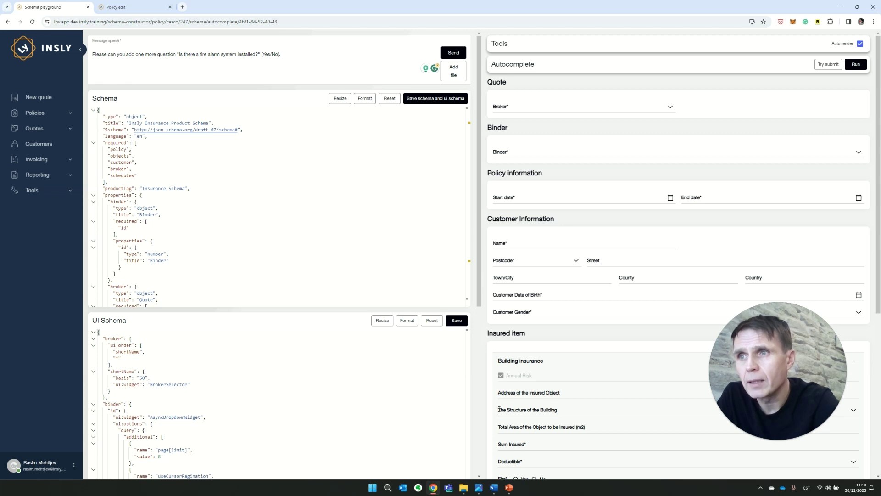
{"action": "left_click_drag", "start_coordinate": [499, 410], "coordinate": [554, 407]}
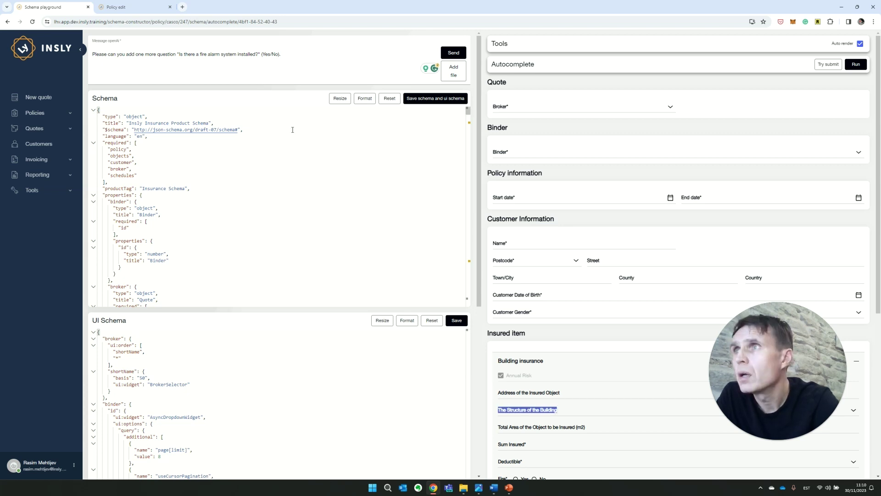
{"action": "left_click", "coordinate": [305, 53]}
{"action": "type", "text": "Add it after"}
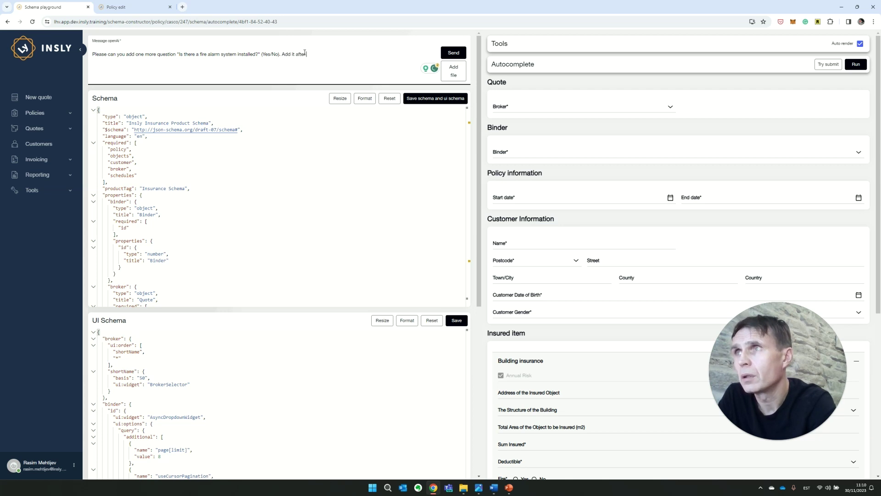
{"action": "type", "text": "The Structure of the Building"}
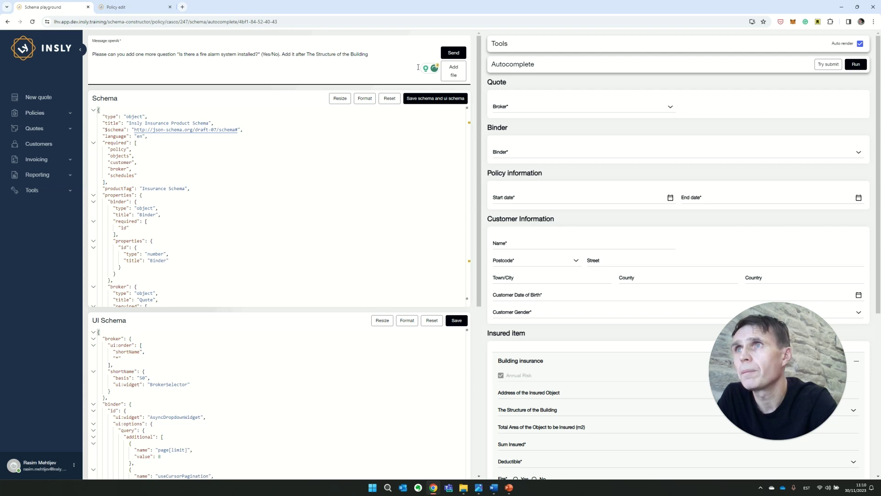
{"action": "left_click", "coordinate": [453, 54]}
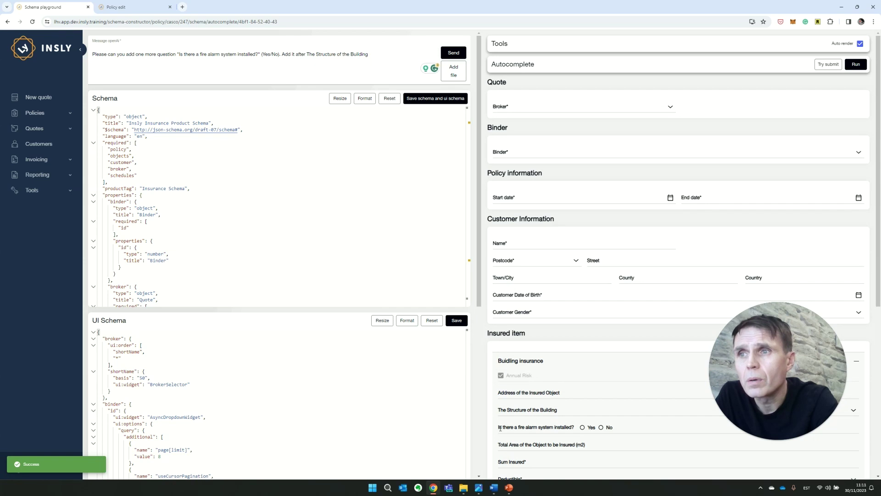
- Highlight the new fire alarm question in the preview to check its Yes/No options
{"action": "left_click_drag", "start_coordinate": [500, 428], "coordinate": [565, 428]}
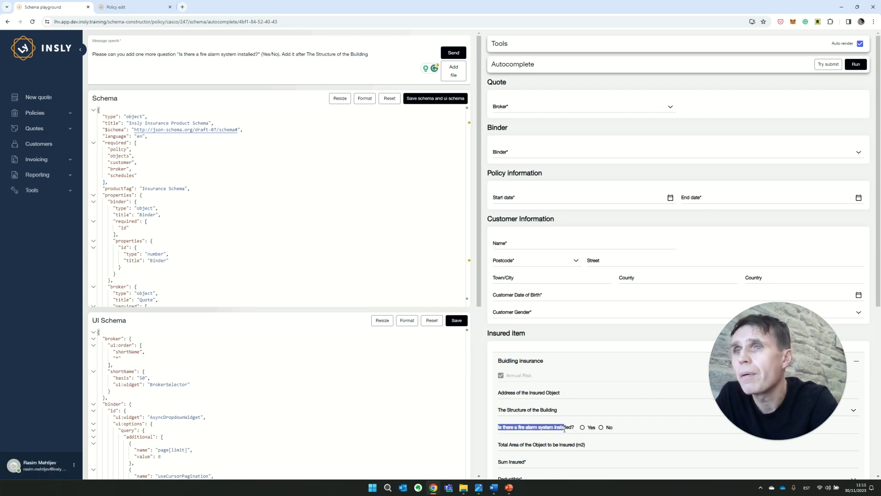
{"action": "left_click", "coordinate": [525, 415]}
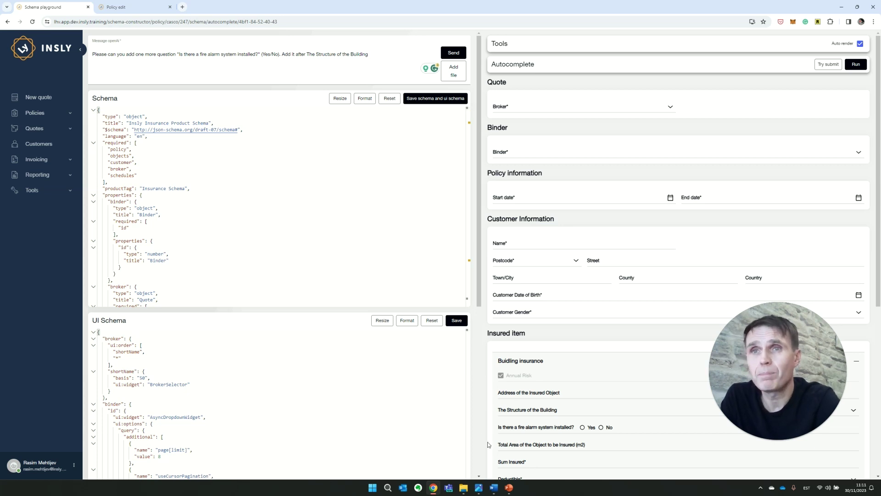
{"action": "left_click", "coordinate": [494, 487]}
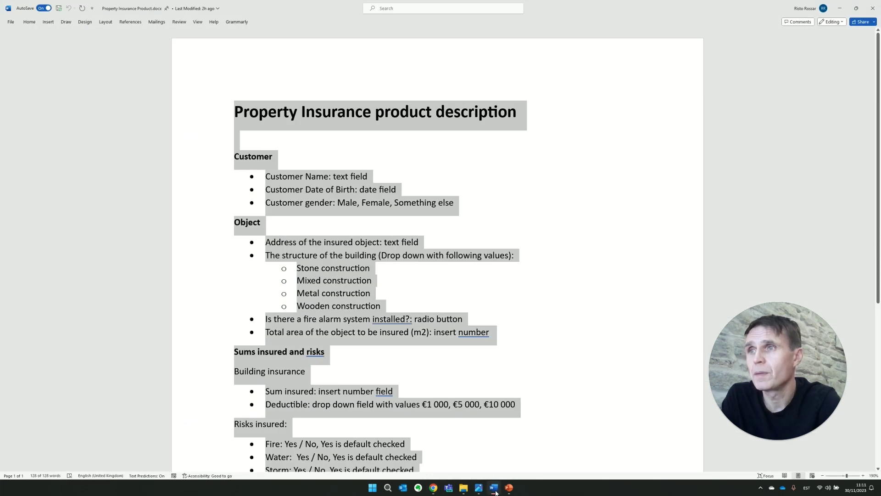
{"action": "mouse_move", "coordinate": [479, 488]}
{"action": "left_click", "coordinate": [473, 439]}
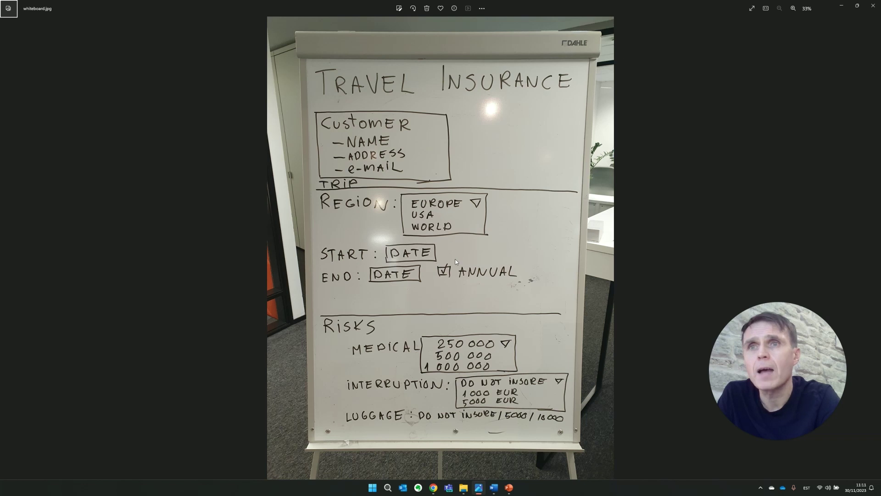
{"action": "key", "text": "alt+Tab"}
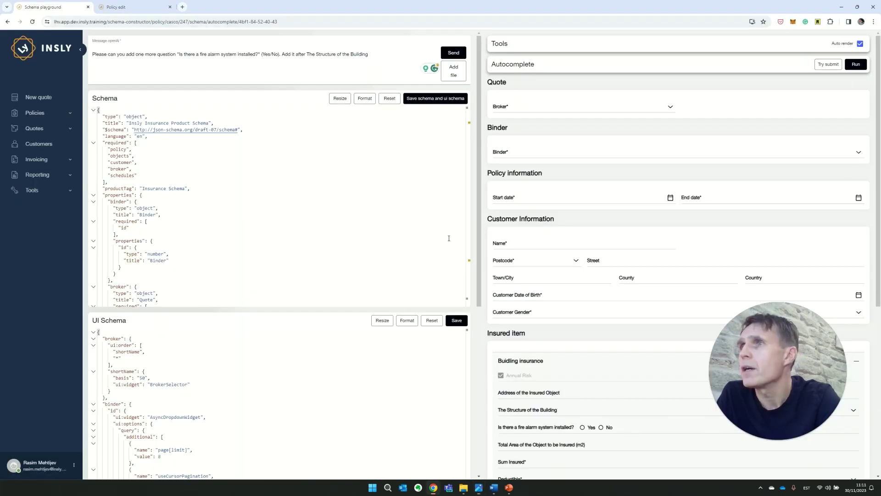
- Replace the message with a build-from-this-image request and attach whiteboard.jpg
{"action": "left_click", "coordinate": [364, 61]}
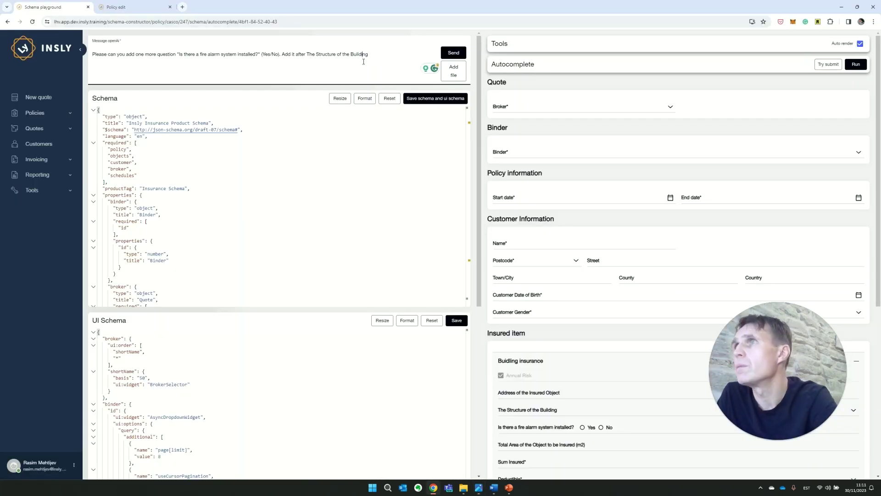
{"action": "key", "text": "ctrl+a"}
{"action": "key", "text": "BackSpace"}
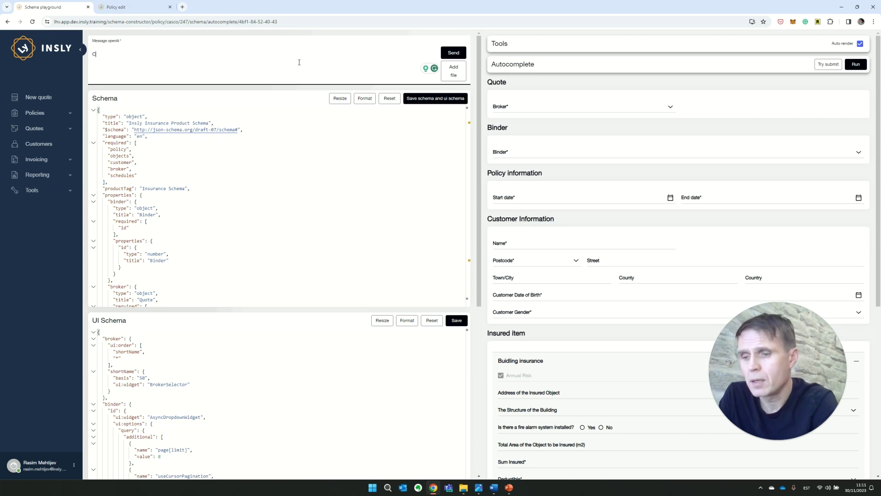
{"action": "type", "text": "Can you please"}
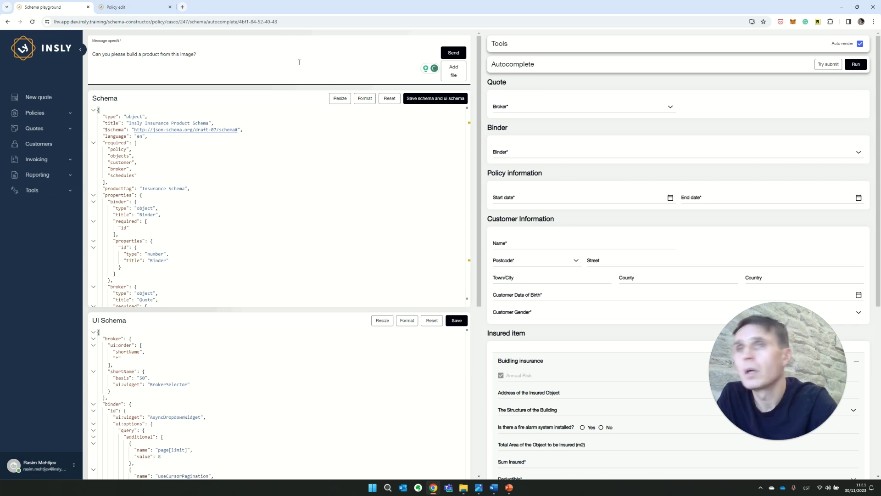
{"action": "left_click", "coordinate": [456, 77]}
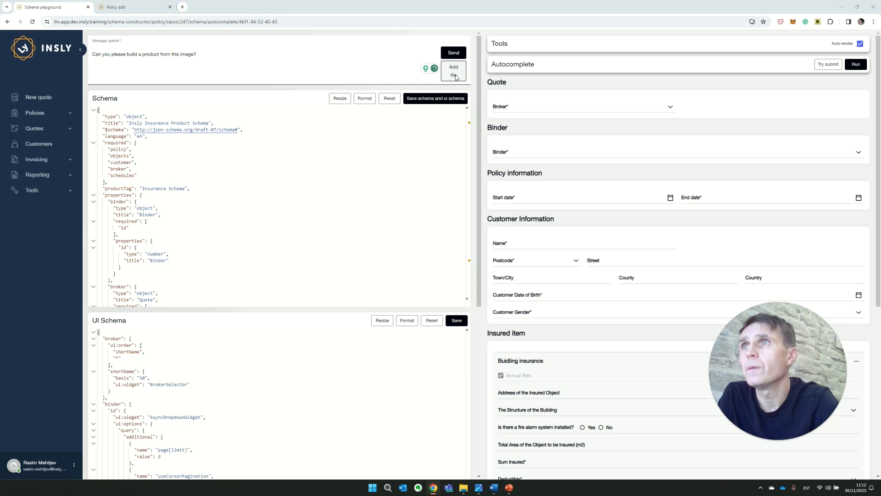
{"action": "double_click", "coordinate": [47, 63]}
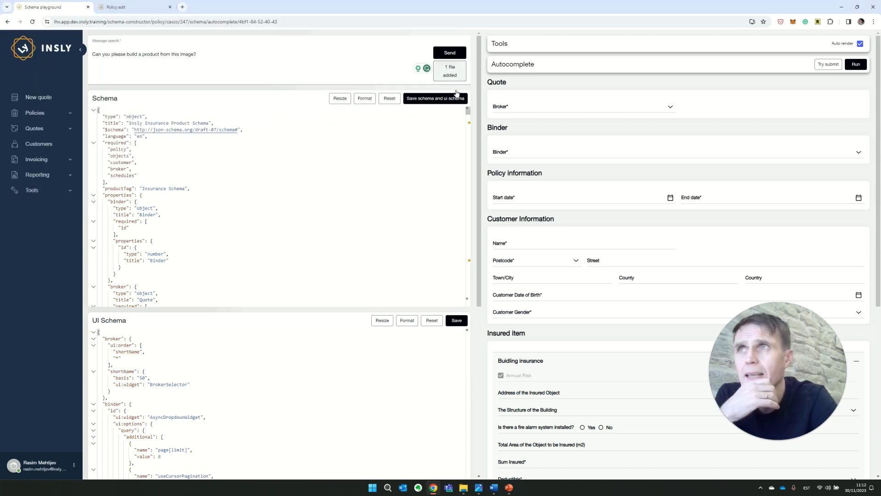
- Send the whiteboard image request so the AI builds the Travel insurance form
{"action": "left_click", "coordinate": [454, 53]}
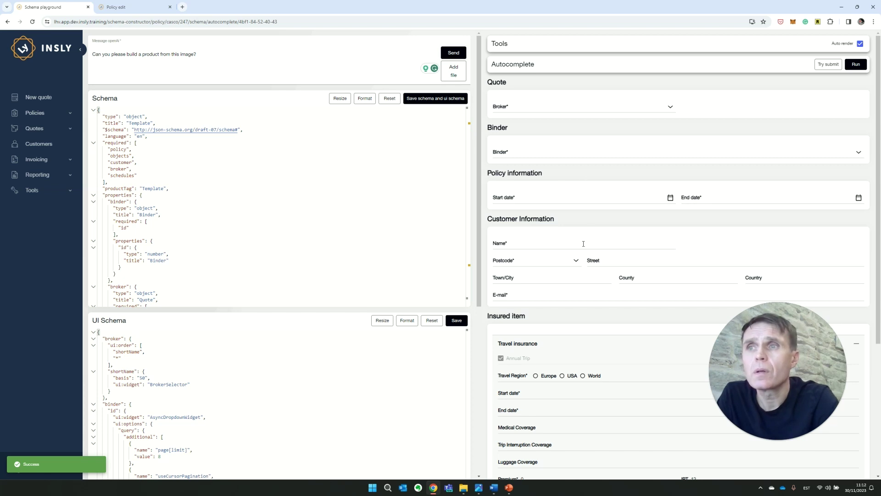
{"action": "scroll", "coordinate": [584, 242], "scroll_direction": "down", "scroll_amount": 2}
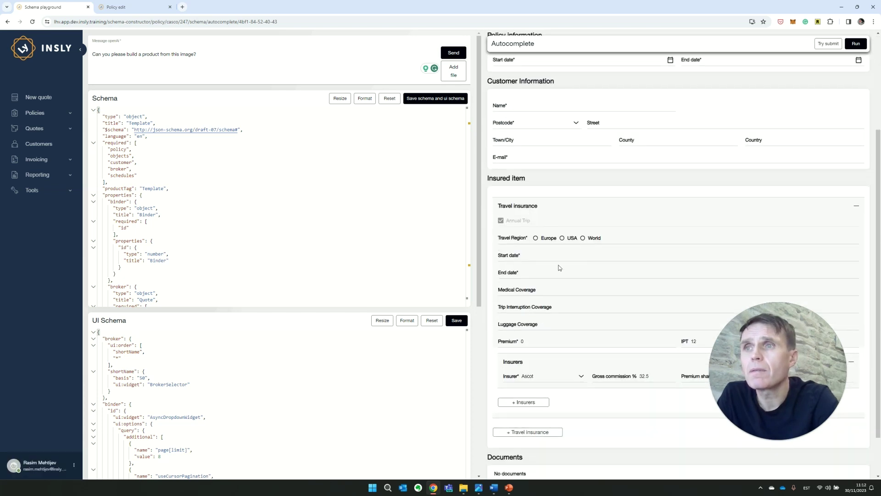
{"action": "scroll", "coordinate": [558, 265], "scroll_direction": "up", "scroll_amount": 2}
{"action": "left_click_drag", "start_coordinate": [878, 261], "coordinate": [879, 322]}
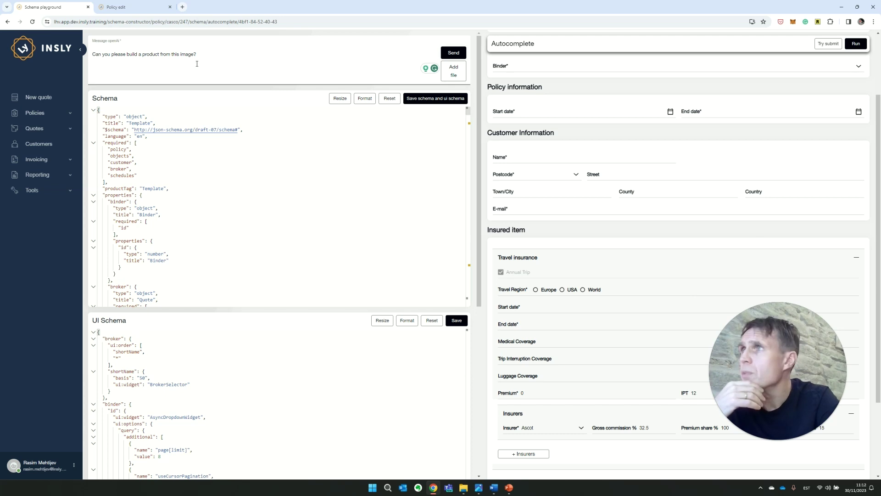
- Switch to the 'Policy edit' tab to view the Travel AI insurance quote
{"action": "left_click", "coordinate": [129, 8]}
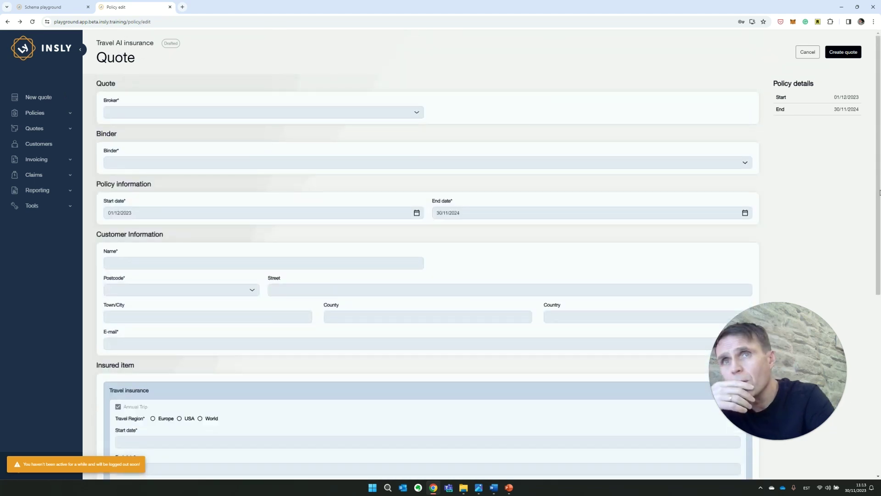
{"action": "left_click_drag", "start_coordinate": [879, 192], "coordinate": [878, 226]}
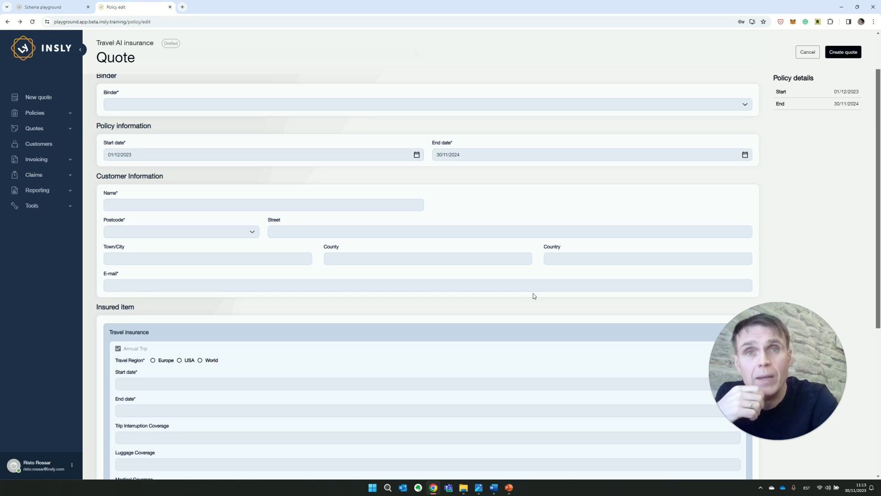
{"action": "scroll", "coordinate": [533, 296], "scroll_direction": "down", "scroll_amount": 3}
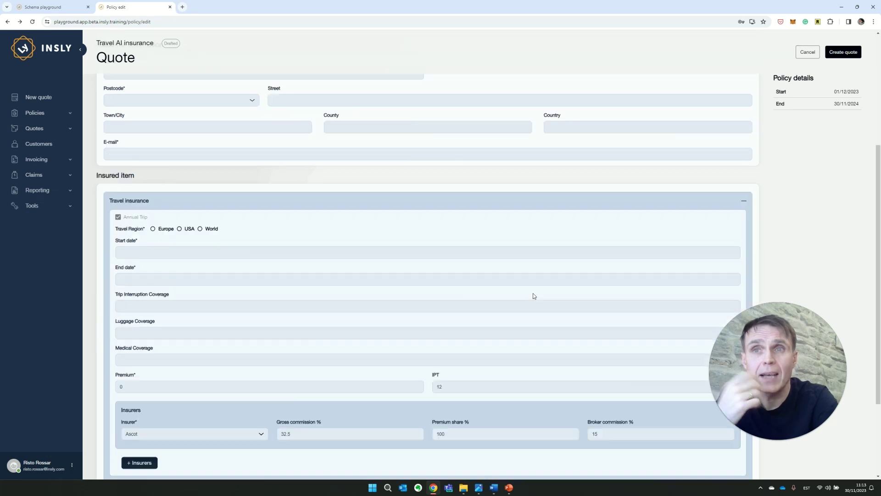
{"action": "scroll", "coordinate": [533, 296], "scroll_direction": "down", "scroll_amount": 3}
{"action": "scroll", "coordinate": [535, 282], "scroll_direction": "up", "scroll_amount": 5}
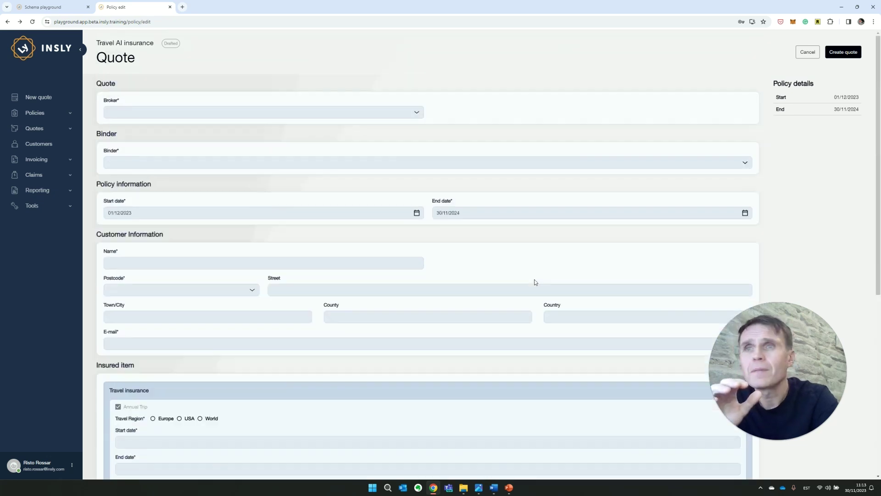